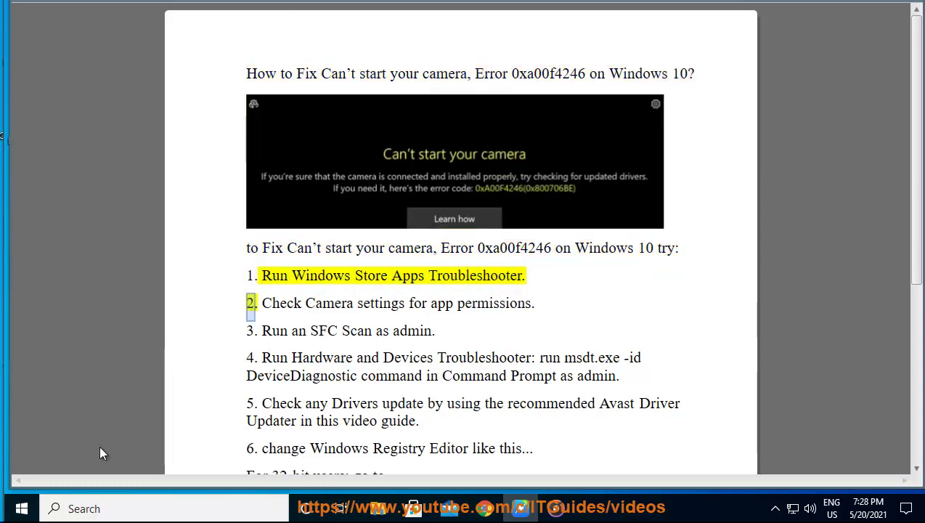
# Open Windows Settings, search for "TR" and go to the Troubleshoot settings page.
pyautogui.click(22, 508)
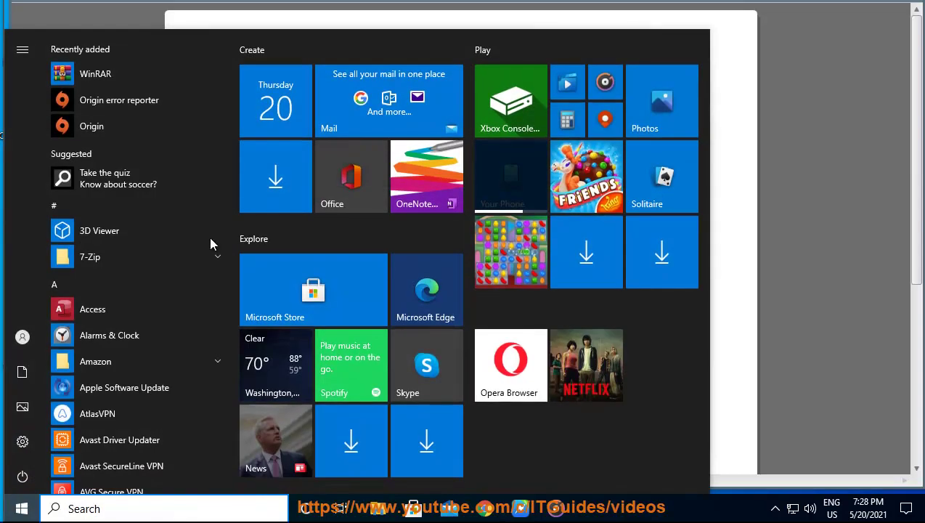
pyautogui.click(23, 446)
pyautogui.write('TR')
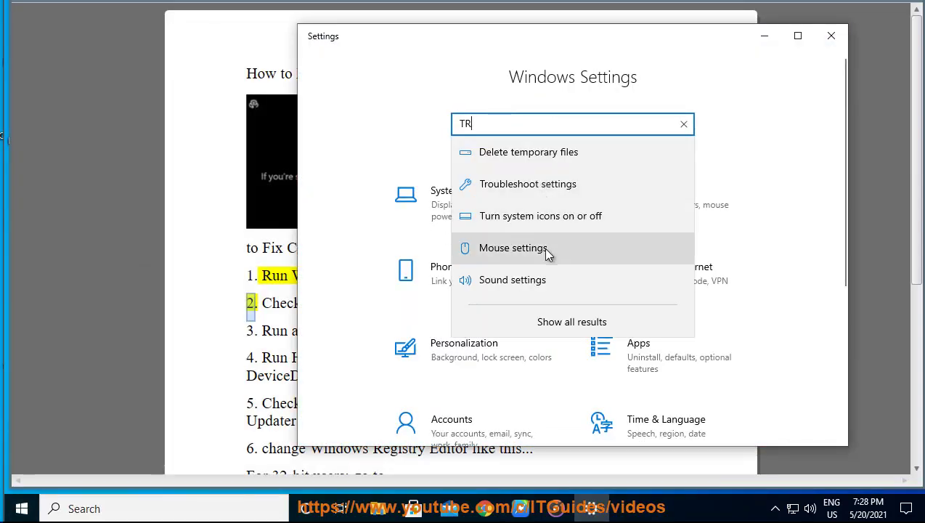
pyautogui.click(546, 184)
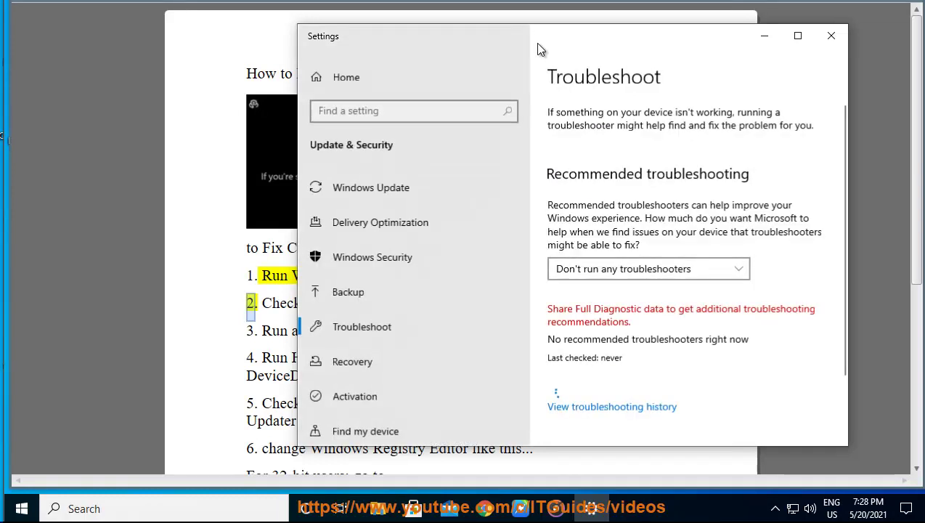
pyautogui.moveTo(609, 48); pyautogui.dragTo(742, 51)
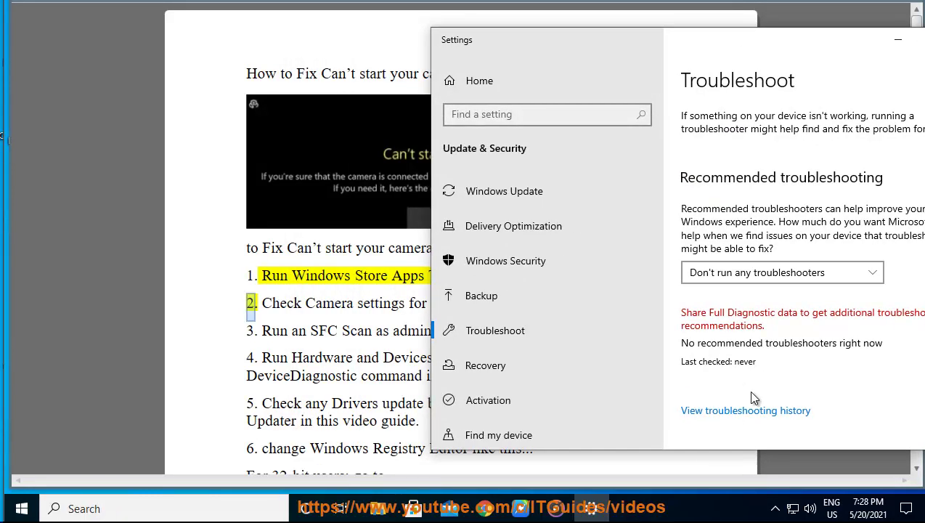
# Check the troubleshooting history, and open the additional troubleshooters list from the Troubleshoot page.
pyautogui.click(748, 410)
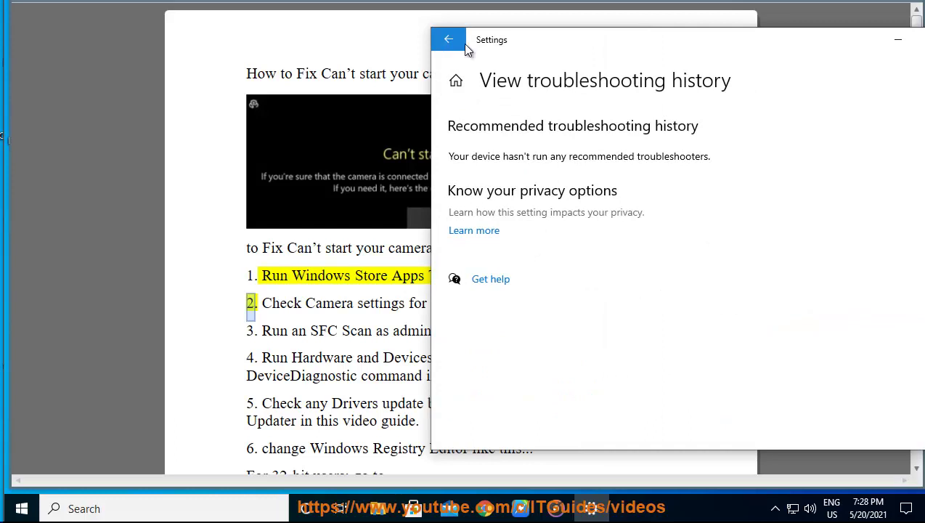
pyautogui.click(448, 35)
pyautogui.scroll(-3, 821, 323)
pyautogui.click(745, 365)
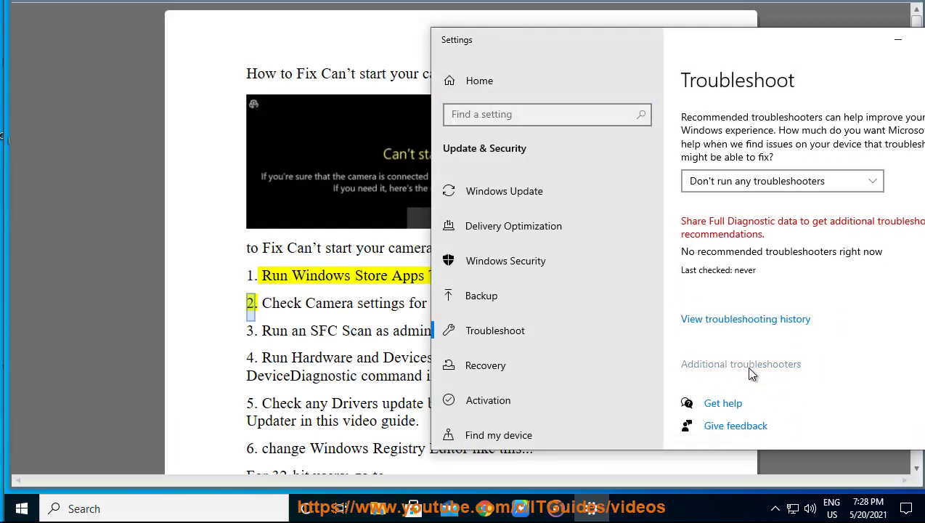
# Run the Windows Store Apps troubleshooter from the additional troubleshooters, and return to the guide document while it works.
pyautogui.moveTo(631, 53); pyautogui.dragTo(741, 56)
pyautogui.scroll(-3, 730, 327)
pyautogui.scroll(-5, 734, 335)
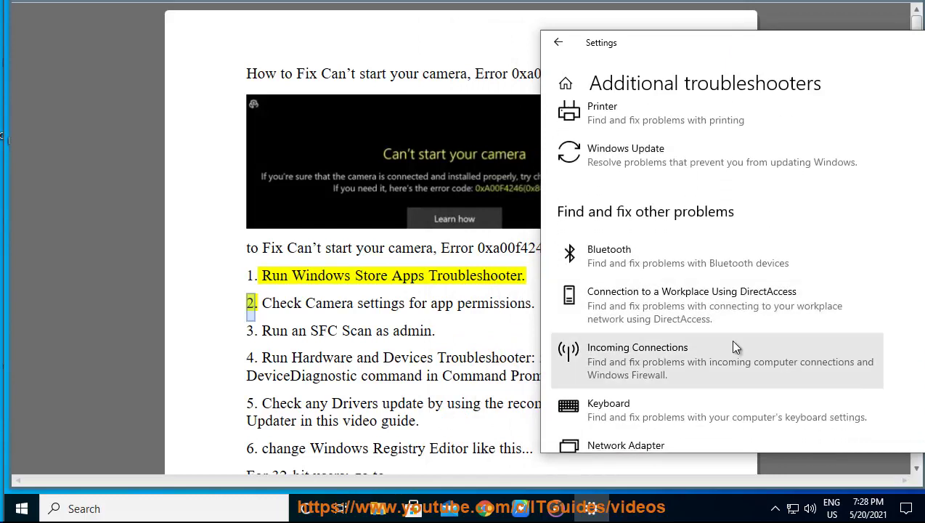
pyautogui.scroll(-5, 723, 363)
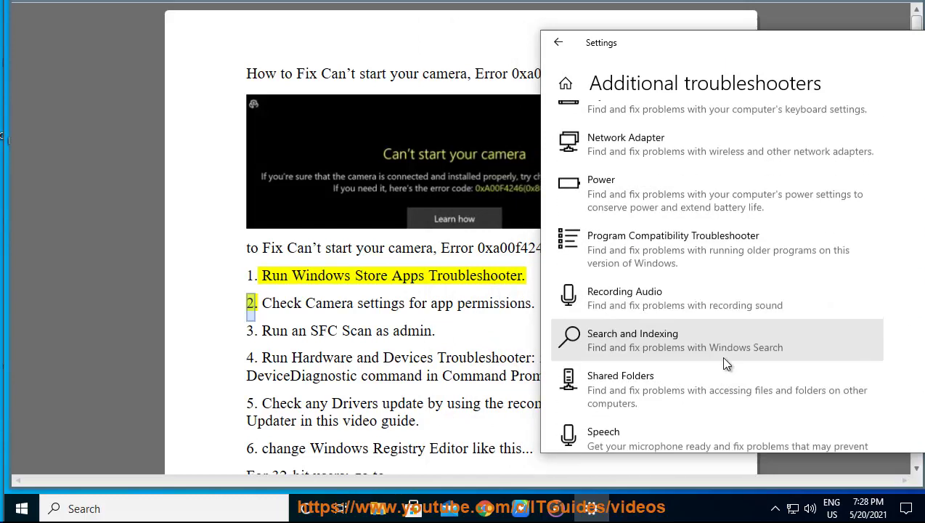
pyautogui.scroll(-1, 715, 378)
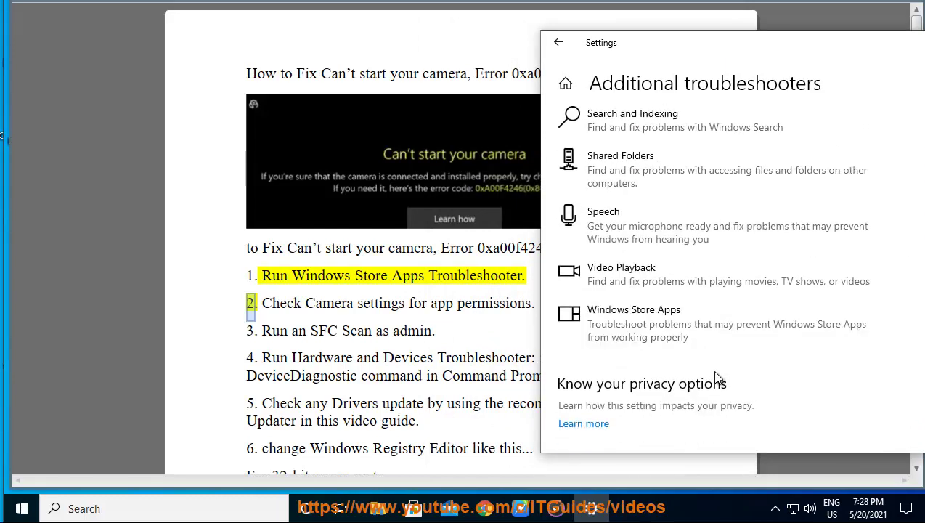
pyautogui.click(674, 327)
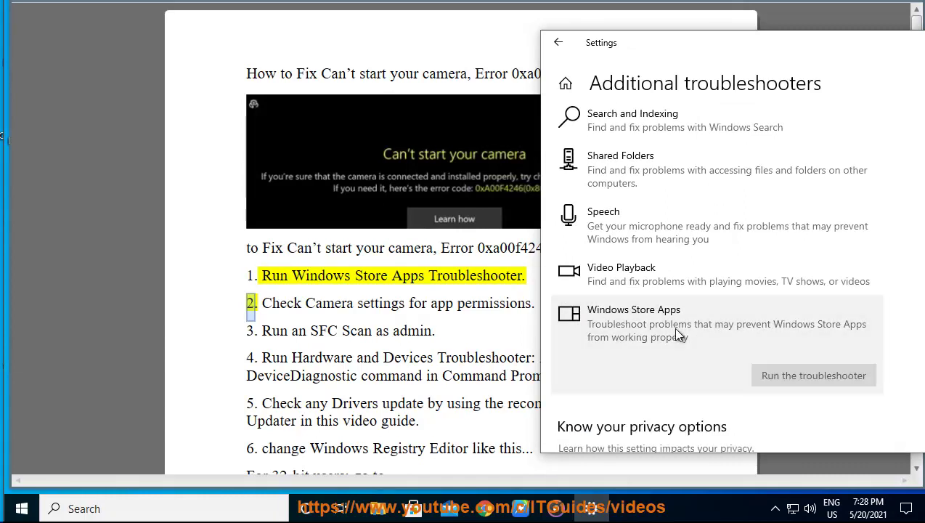
pyautogui.click(838, 375)
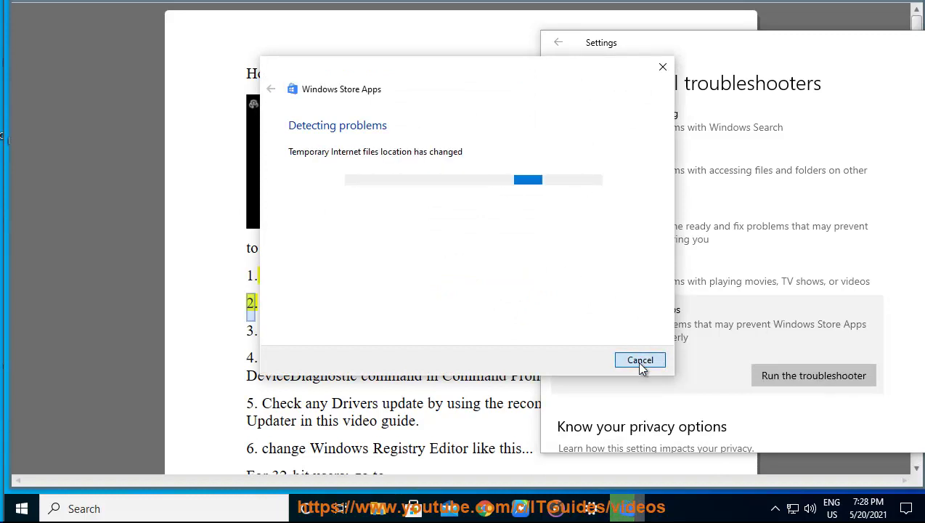
pyautogui.click(444, 406)
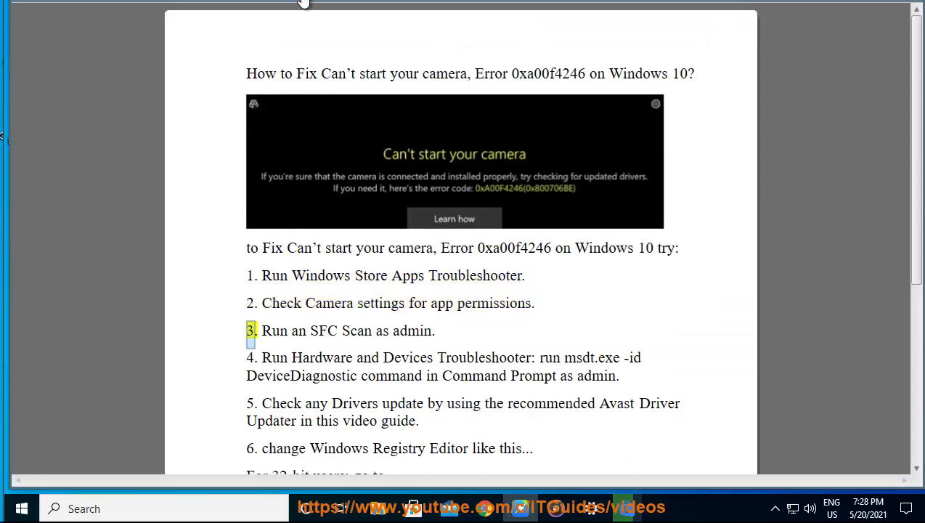
# Search Windows Settings for "CAMERA", cancel the running Windows Store Apps troubleshooter and open the camera privacy settings.
pyautogui.click(593, 508)
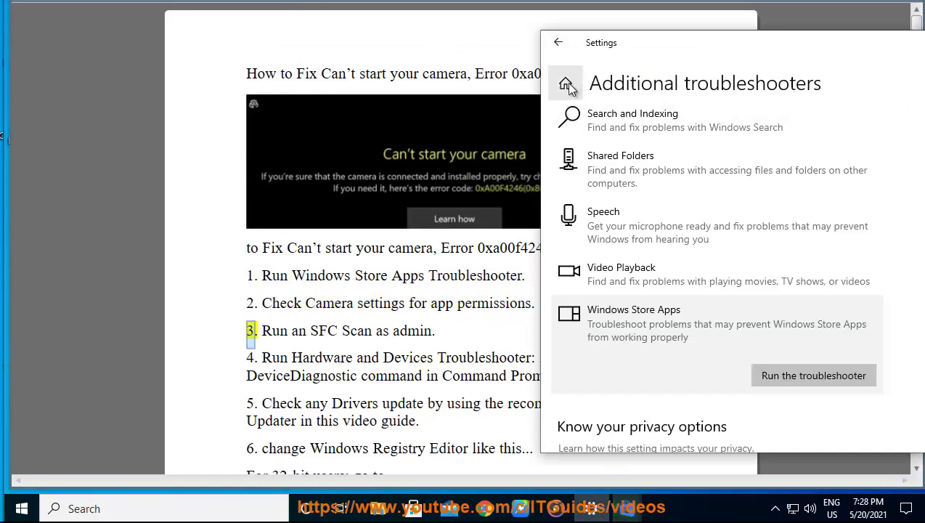
pyautogui.write('C')
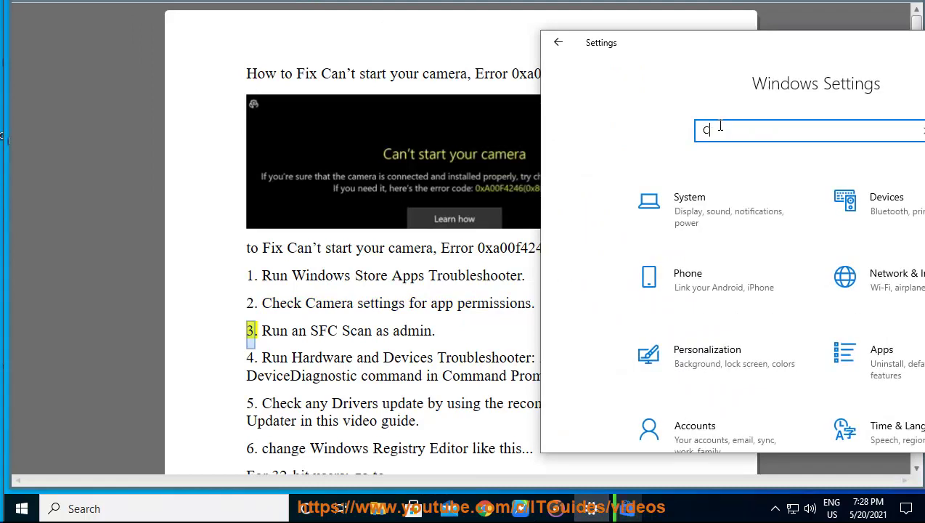
pyautogui.write('AMERA')
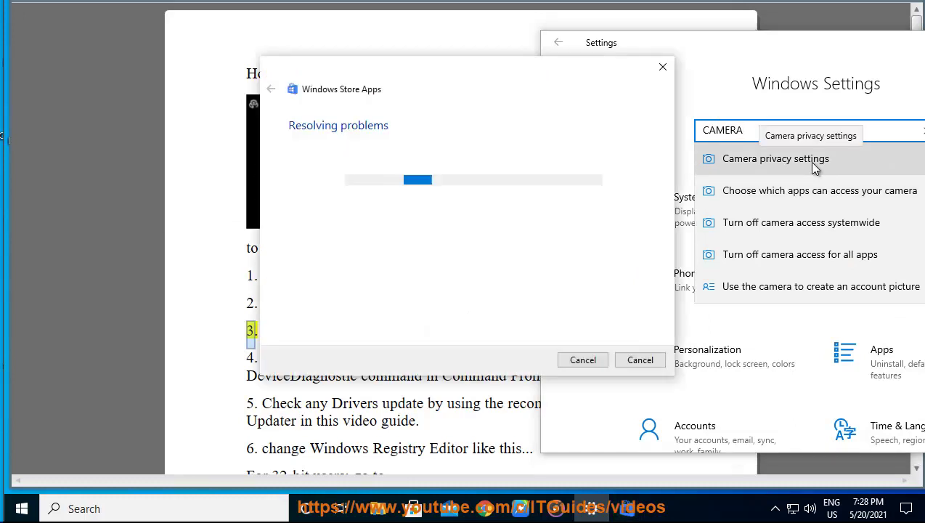
pyautogui.click(640, 361)
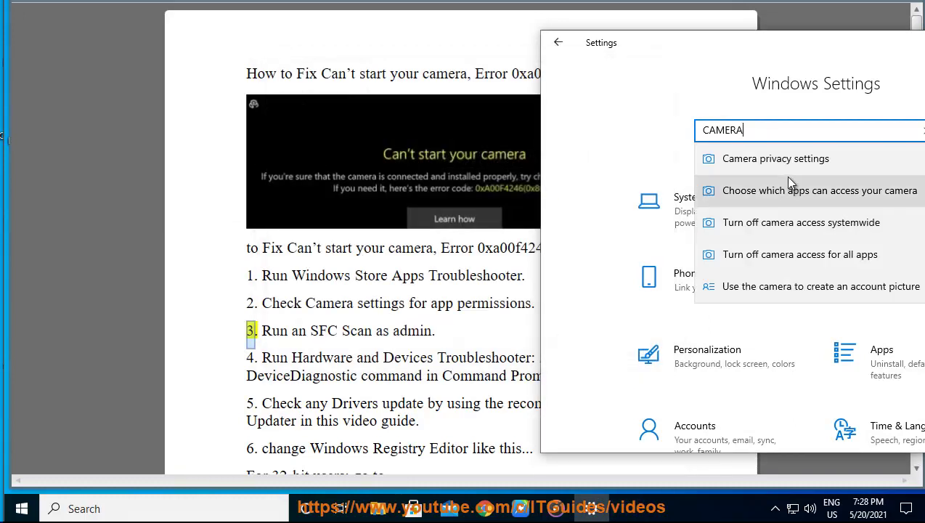
pyautogui.click(784, 160)
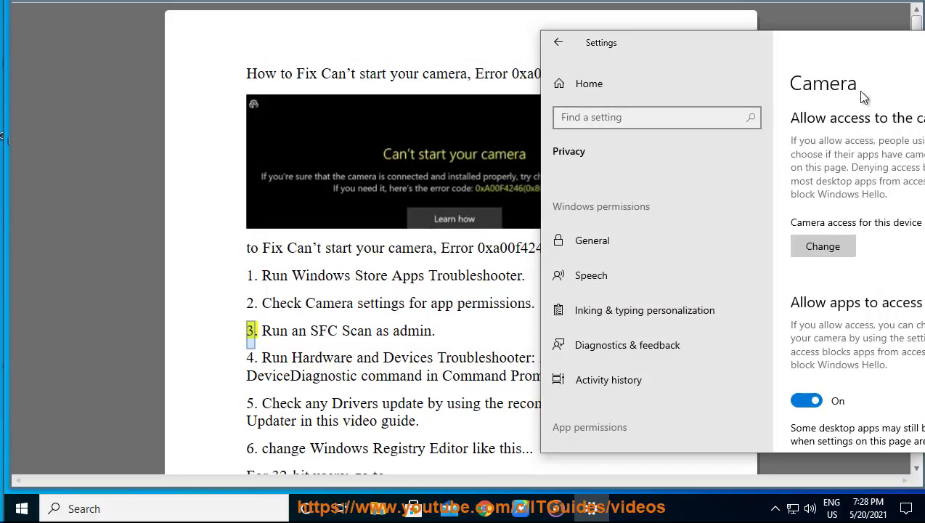
# Review camera access for the device and for individual Microsoft Store apps, and minimize Settings.
pyautogui.moveTo(805, 62); pyautogui.dragTo(497, 28)
pyautogui.scroll(-8, 665, 322)
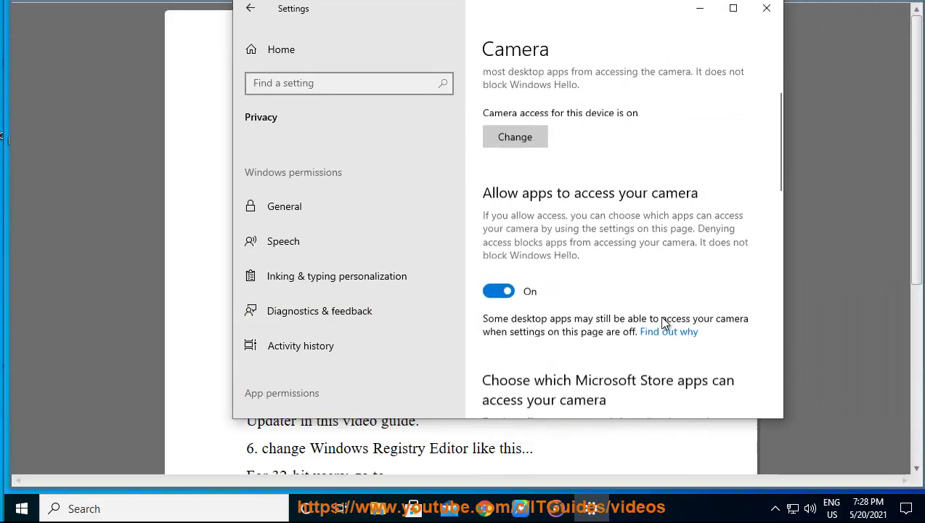
pyautogui.scroll(-5, 634, 322)
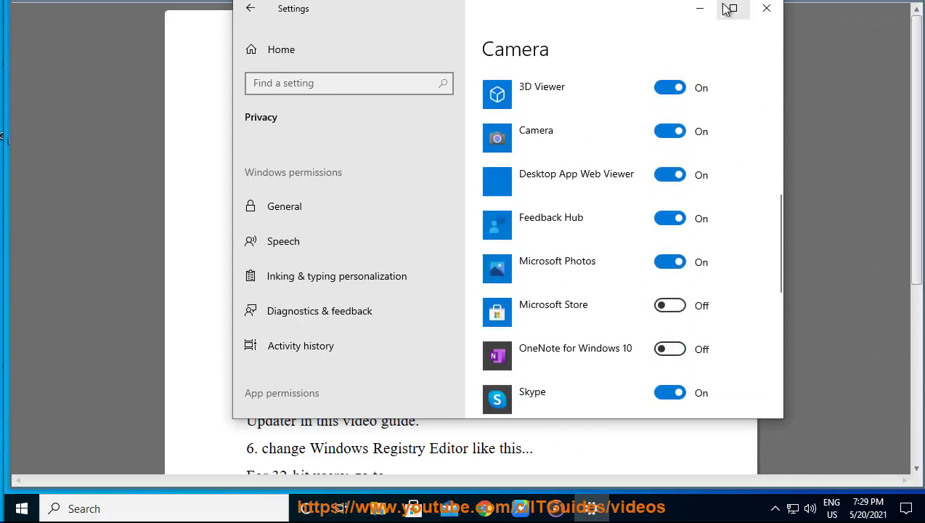
pyautogui.click(687, 13)
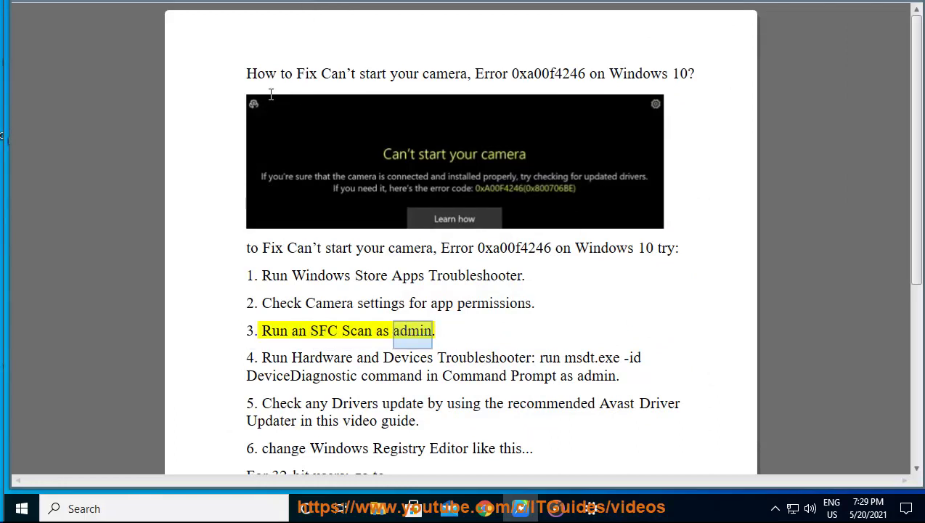
pyautogui.click(137, 507)
pyautogui.write('c')
pyautogui.click(156, 174)
pyautogui.click(837, 85)
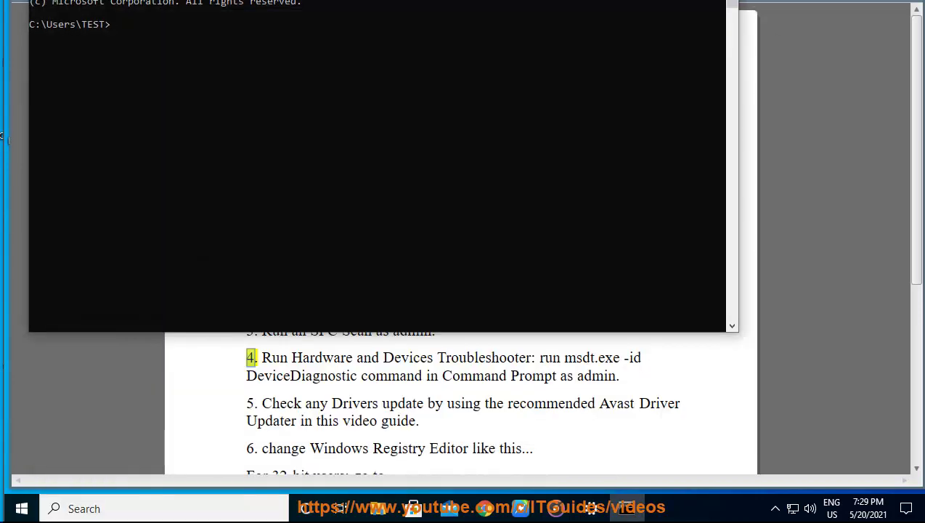
# Open Command Prompt as administrator, approve the elevation request and move its window off the guide's numbered list.
pyautogui.click(206, 509)
pyautogui.write('c')
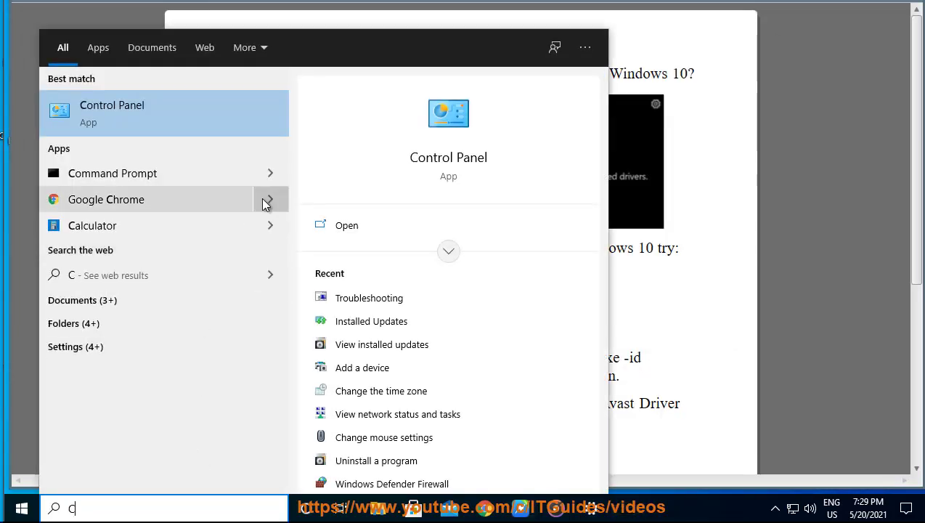
pyautogui.click(271, 175)
pyautogui.click(384, 251)
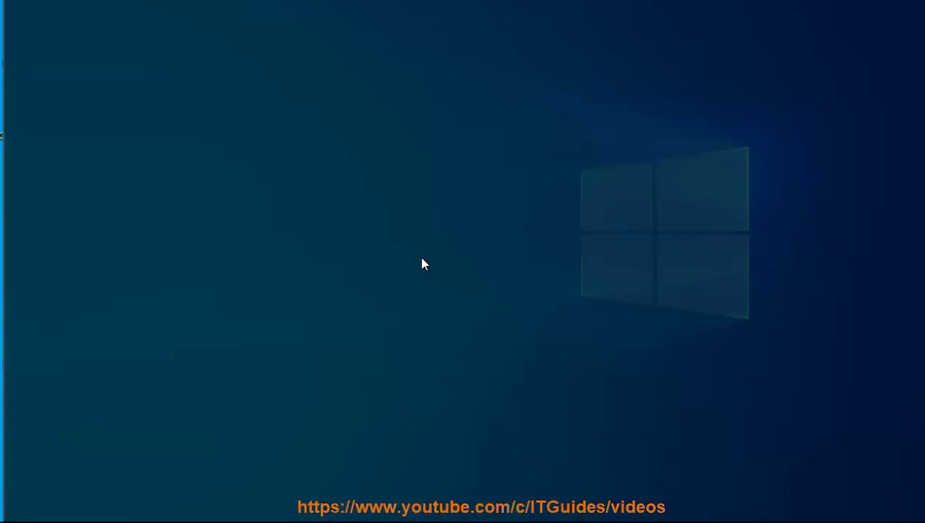
pyautogui.click(450, 319)
pyautogui.moveTo(542, 13); pyautogui.dragTo(871, 149)
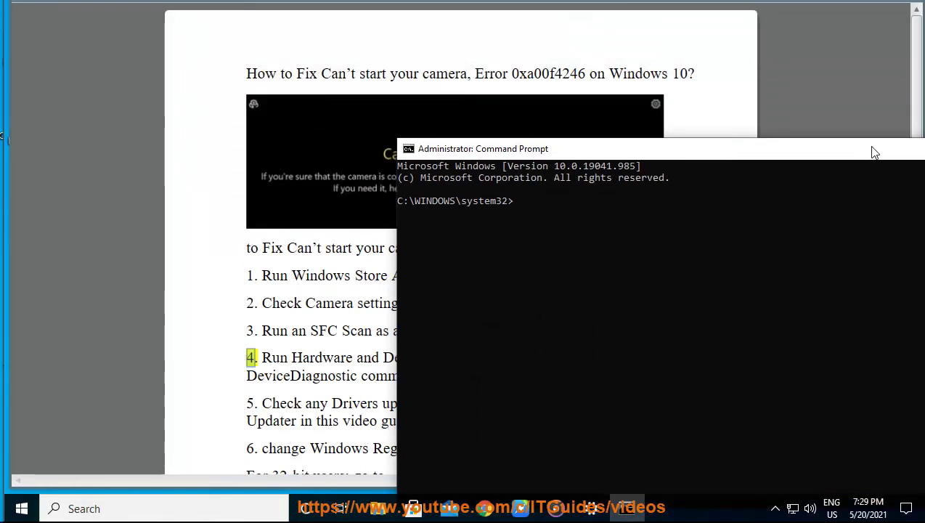
# Enter "SFC SCANNOW NOW PRESS ENTER..." at the administrator command prompt without executing it.
pyautogui.write('SFC SC')
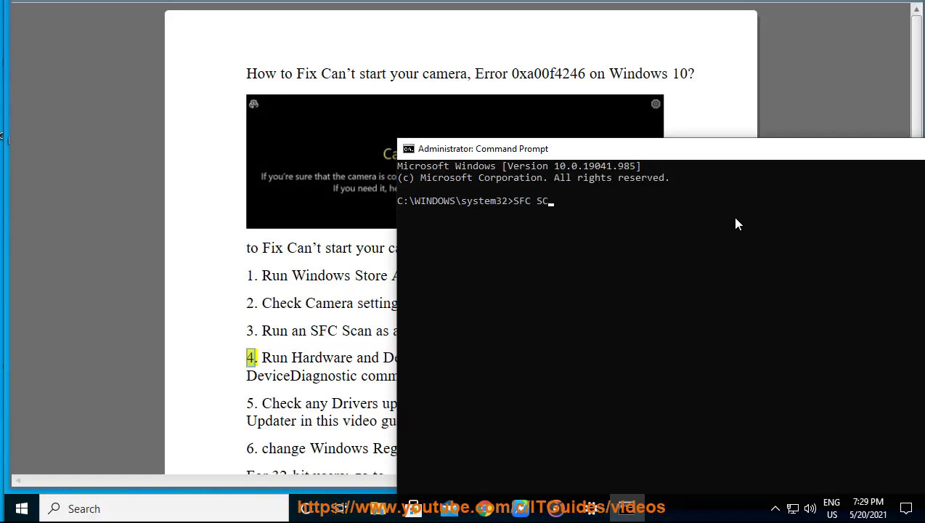
pyautogui.write('ANNOW NOW PRESS')
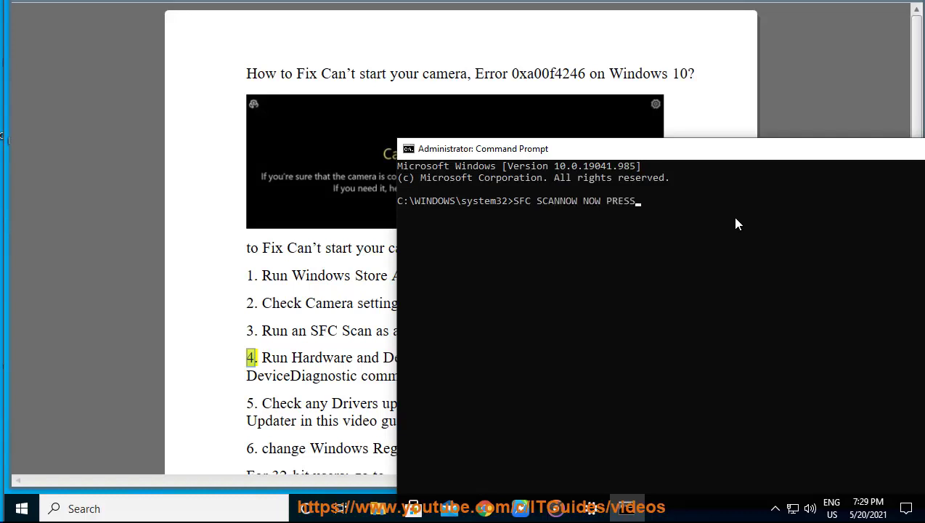
pyautogui.write(' ENTER...')
# Copy the command "msdt.exe -id DeviceDiagnostic" from item 4 of the guide document.
pyautogui.click(314, 375)
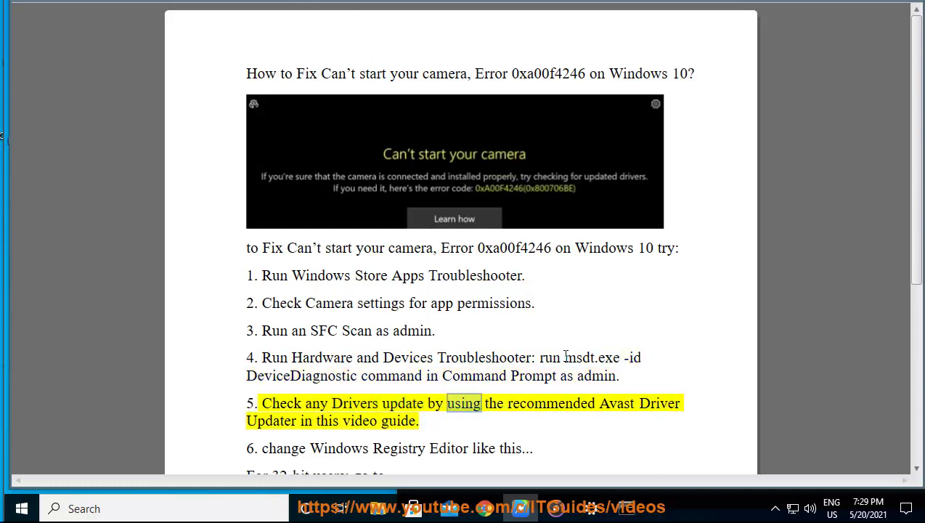
pyautogui.moveTo(564, 359); pyautogui.dragTo(354, 378)
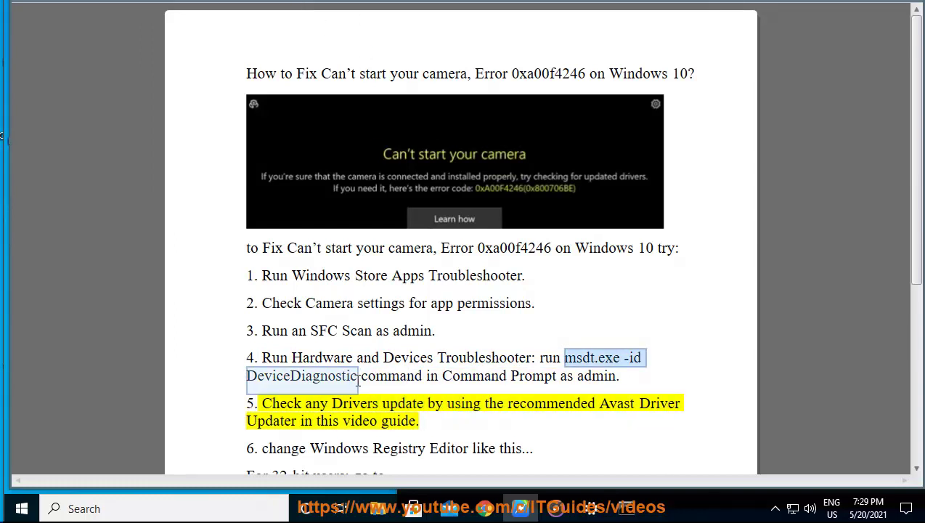
pyautogui.rightClick(354, 379)
pyautogui.click(404, 291)
# Switch back to Command Prompt and erase the unexecuted SFC text from the command line.
pyautogui.click(626, 509)
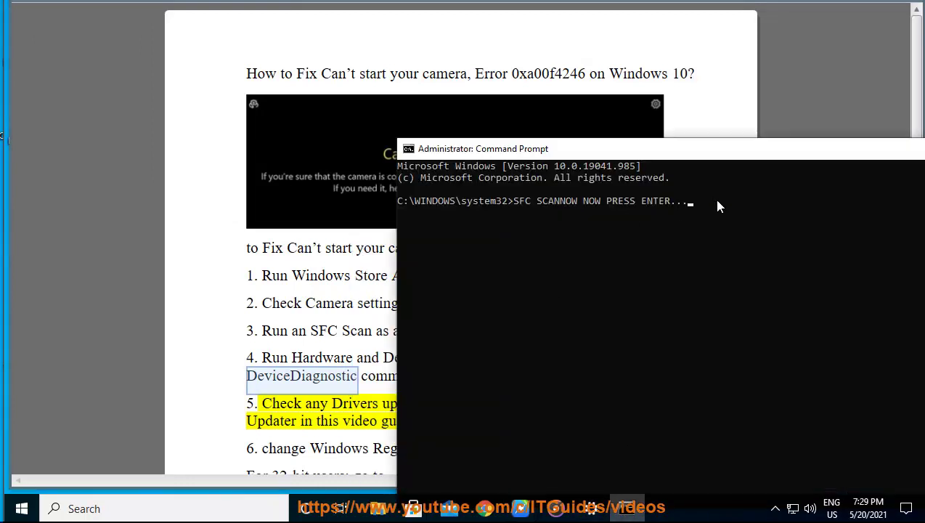
pyautogui.press('BackSpace')
pyautogui.press('BackSpace')
pyautogui.press('BackSpace')
pyautogui.press('BackSpace')
pyautogui.press('BackSpace')
pyautogui.press('BackSpace')
pyautogui.press('BackSpace')
pyautogui.press('BackSpace')
pyautogui.press('BackSpace')
pyautogui.press('BackSpace')
pyautogui.press('BackSpace')
pyautogui.press('BackSpace')
pyautogui.press('BackSpace')
pyautogui.press('BackSpace')
pyautogui.press('BackSpace')
pyautogui.press('BackSpace')
pyautogui.press('BackSpace')
pyautogui.press('BackSpace')
pyautogui.press('BackSpace')
pyautogui.press('BackSpace')
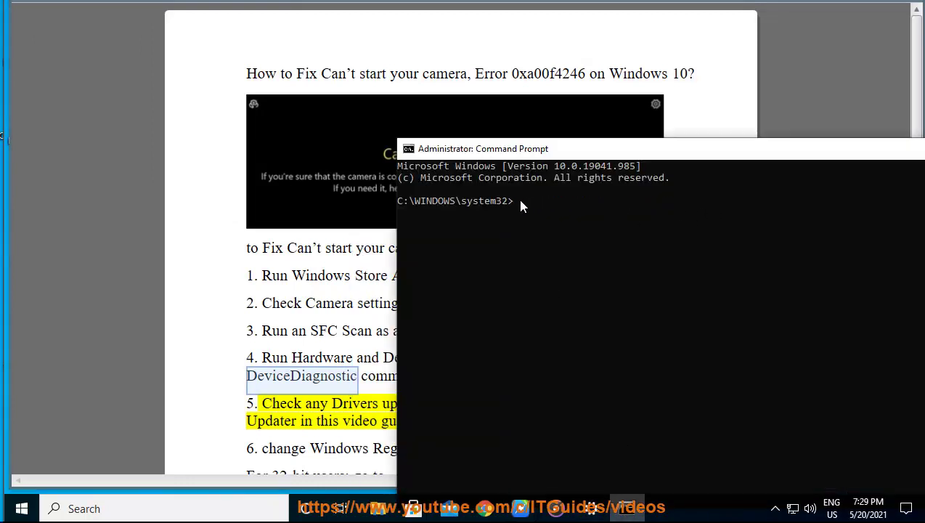
# Run the copied command "msdt.exe -id DeviceDiagnostic" and show the advanced options of the Hardware and Devices troubleshooter.
pyautogui.rightClick(521, 204)
pyautogui.press('Return')
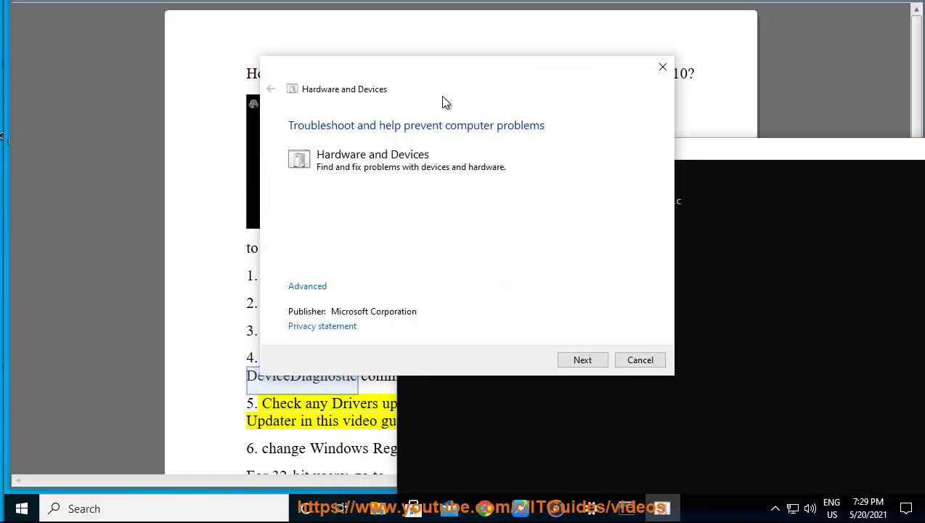
pyautogui.click(307, 287)
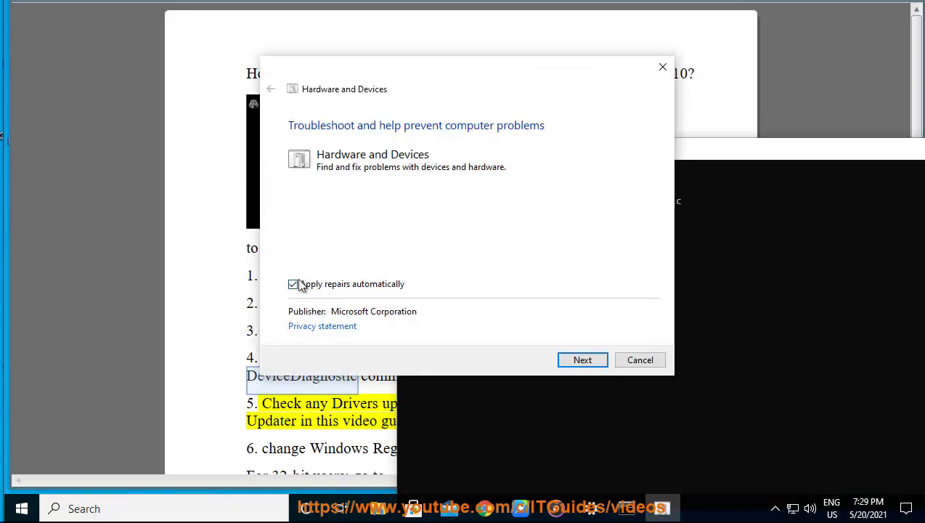
# Cancel the Hardware and Devices troubleshooter and close the administrator Command Prompt.
pyautogui.click(640, 361)
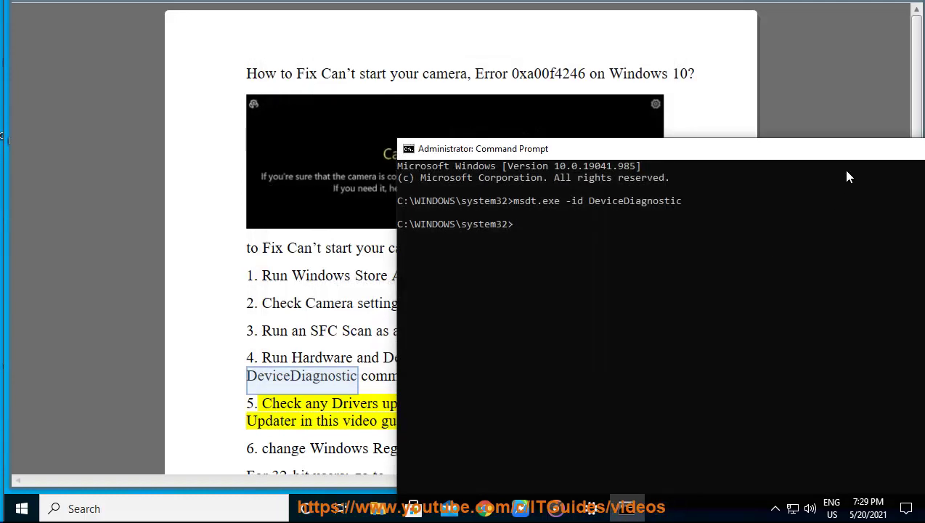
pyautogui.moveTo(849, 156); pyautogui.dragTo(677, 159)
pyautogui.click(908, 155)
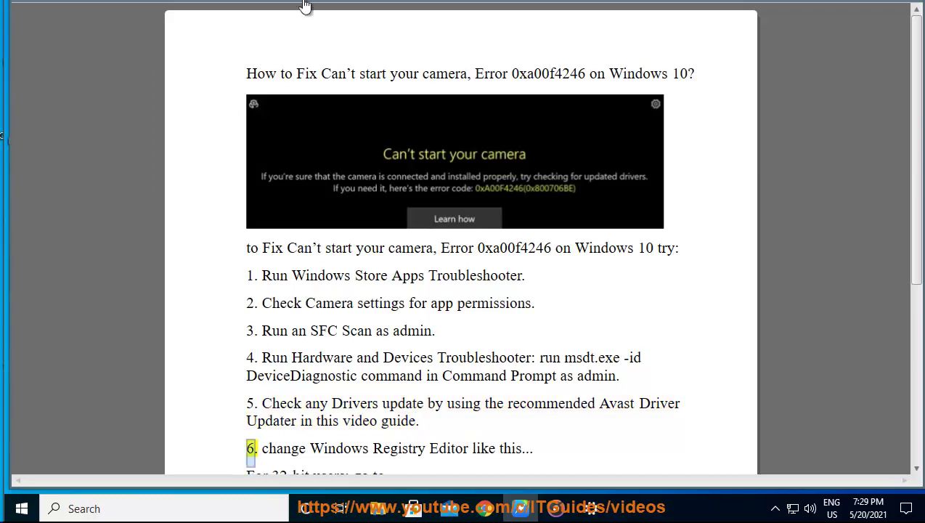
# Open Avast Driver Updater and scan the computer's drivers again.
pyautogui.click(193, 507)
pyautogui.write('A')
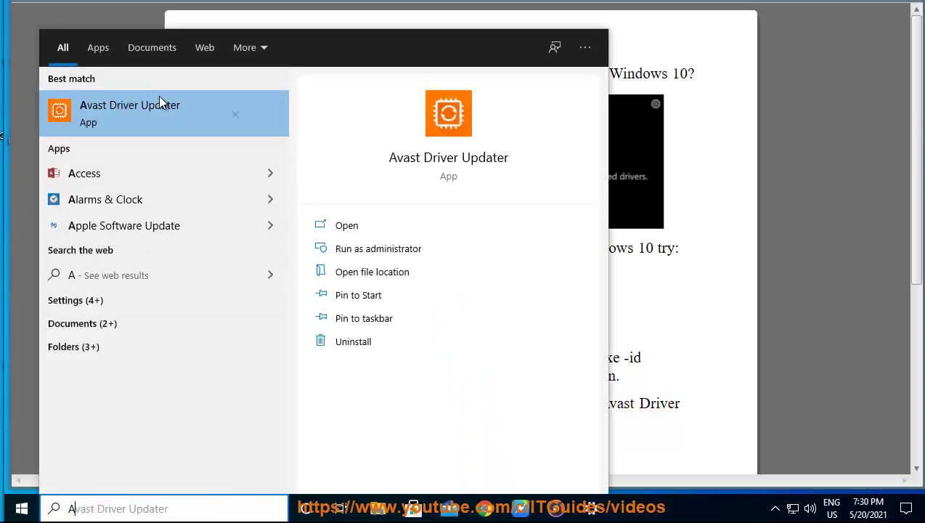
pyautogui.click(167, 113)
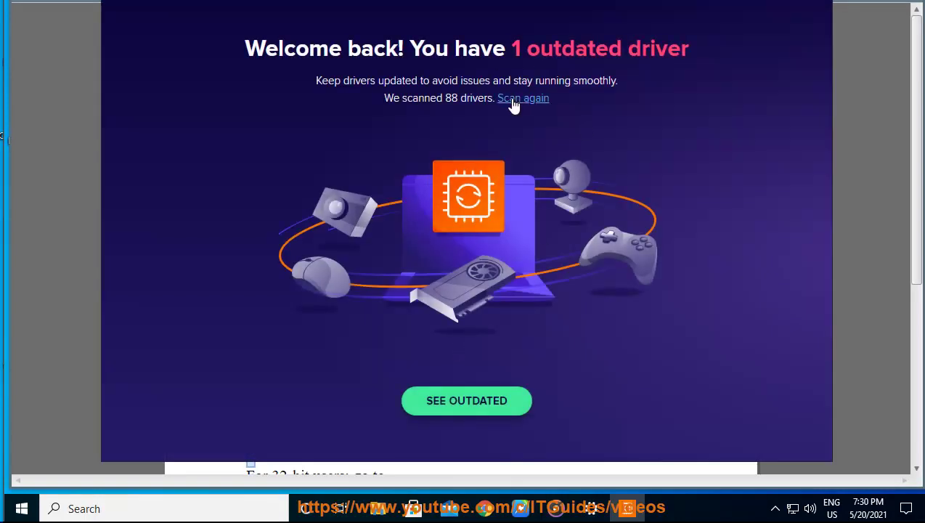
pyautogui.click(517, 98)
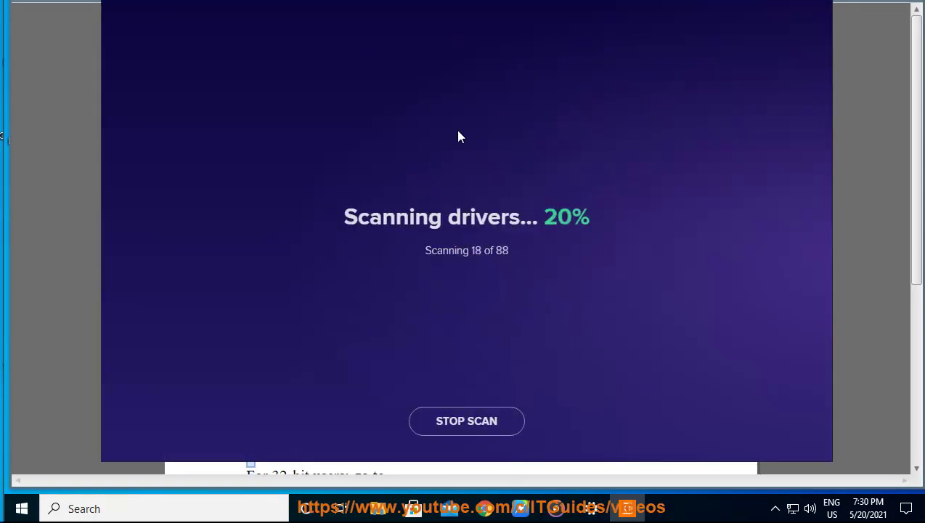
# Return to Avast Driver Updater to review the outdated driver results, and close it without updating.
pyautogui.click(863, 276)
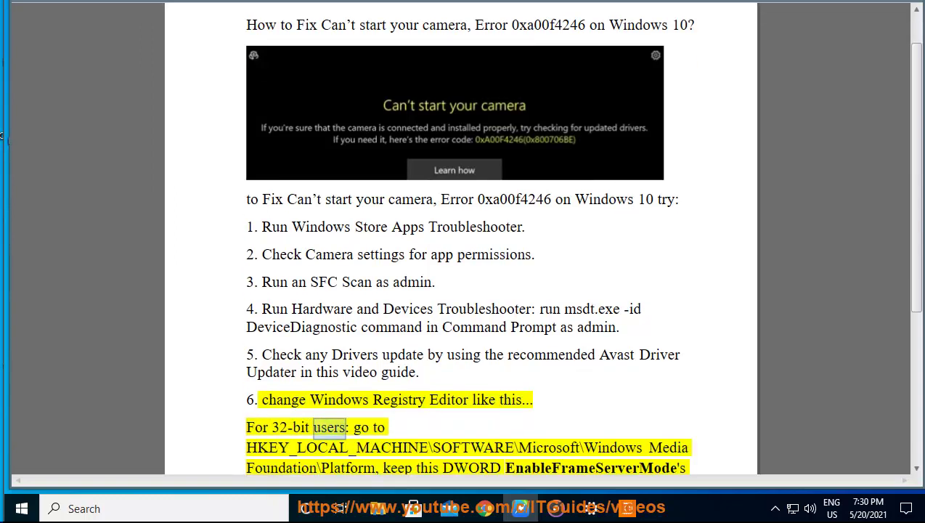
pyautogui.click(628, 509)
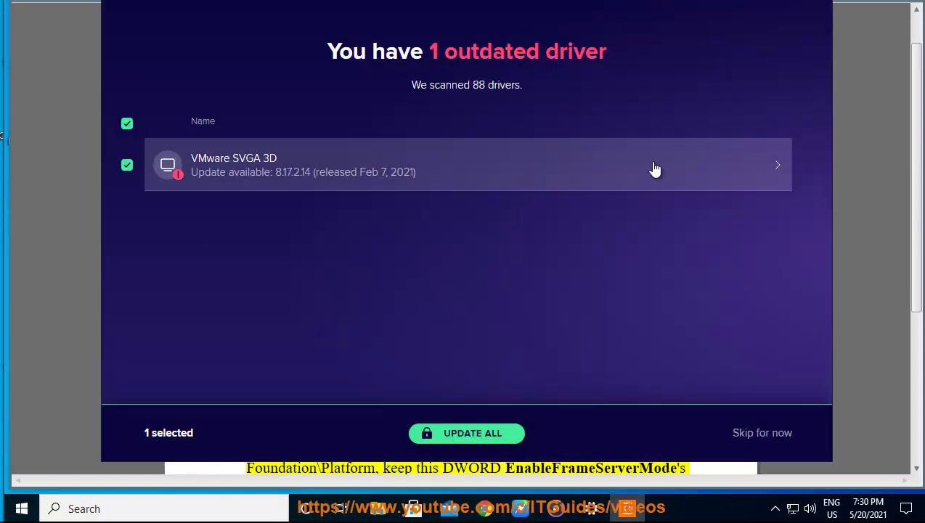
pyautogui.click(808, 2)
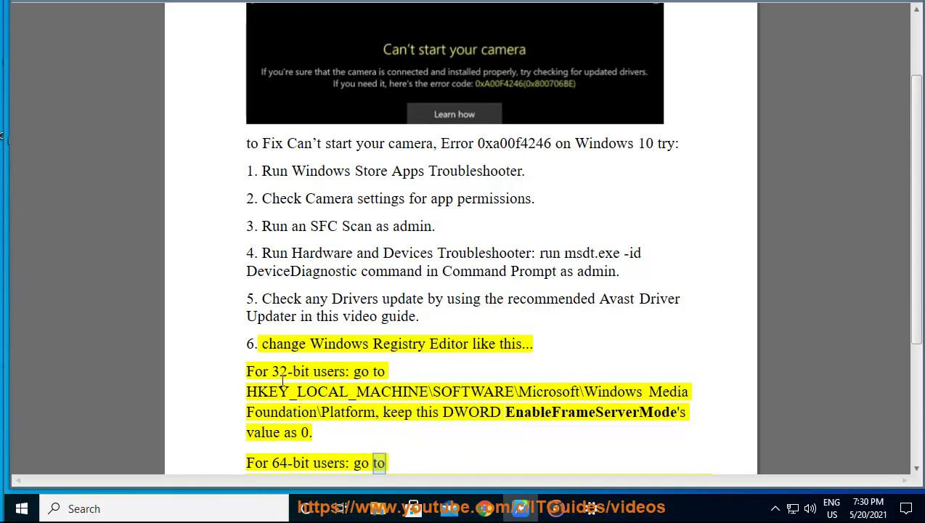
# Open System Information, check the System Type entry in the System Summary, and close it.
pyautogui.click(231, 511)
pyautogui.write('SYS')
pyautogui.click(168, 118)
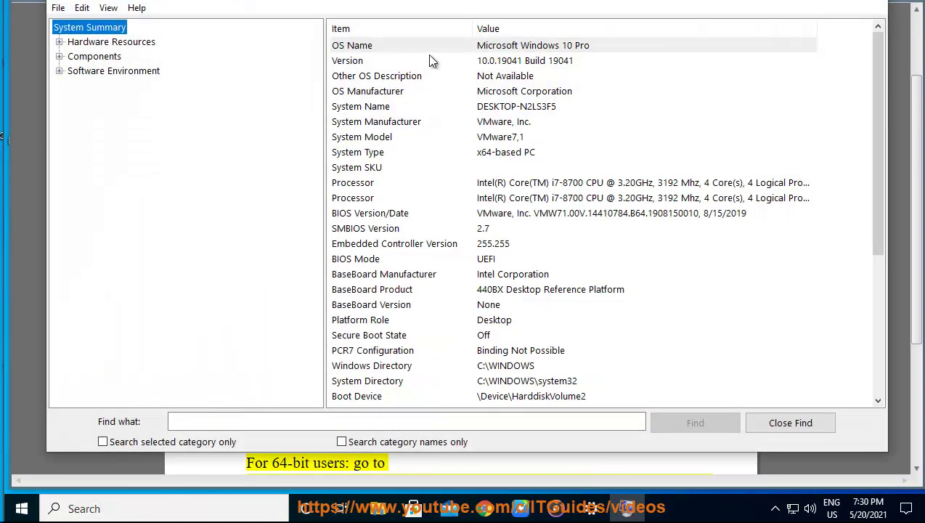
pyautogui.click(501, 156)
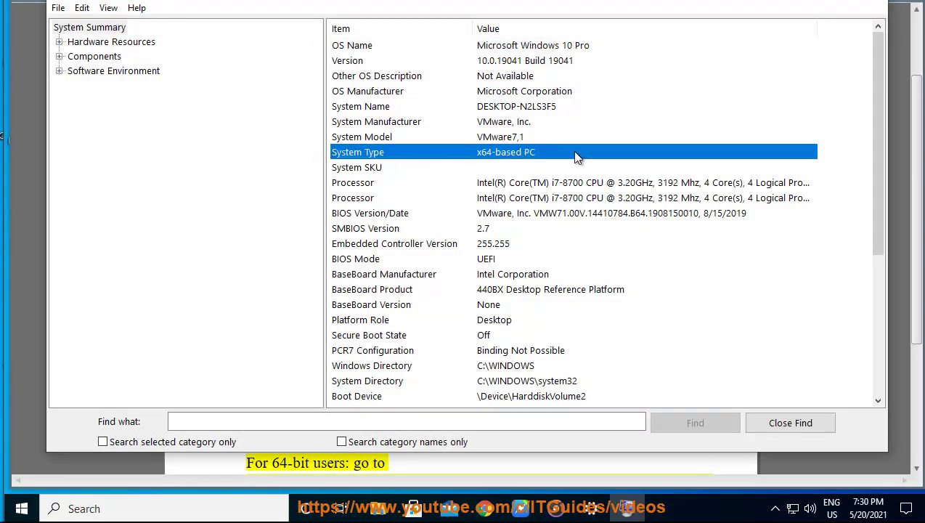
pyautogui.click(867, 1)
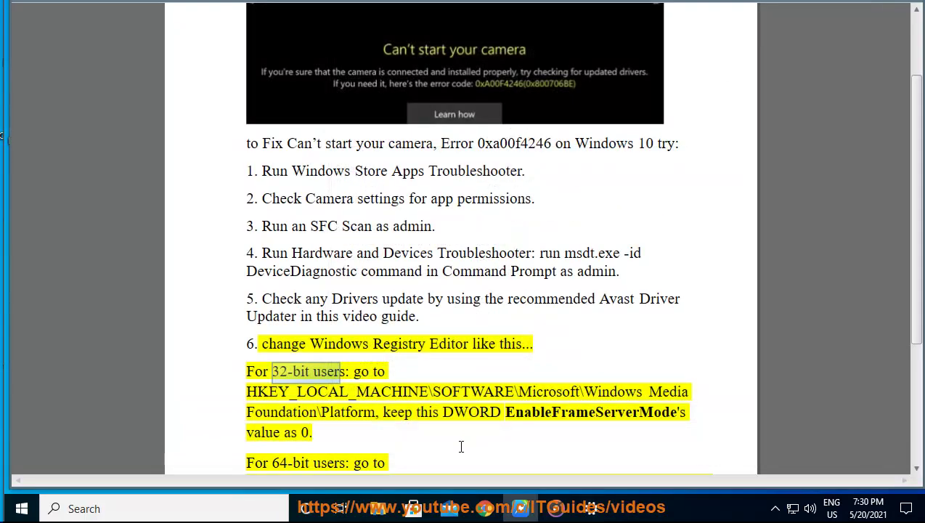
# Launch the Registry Editor by running REGEDIT and allow it to make changes to the device.
pyautogui.scroll(-1, 464, 162)
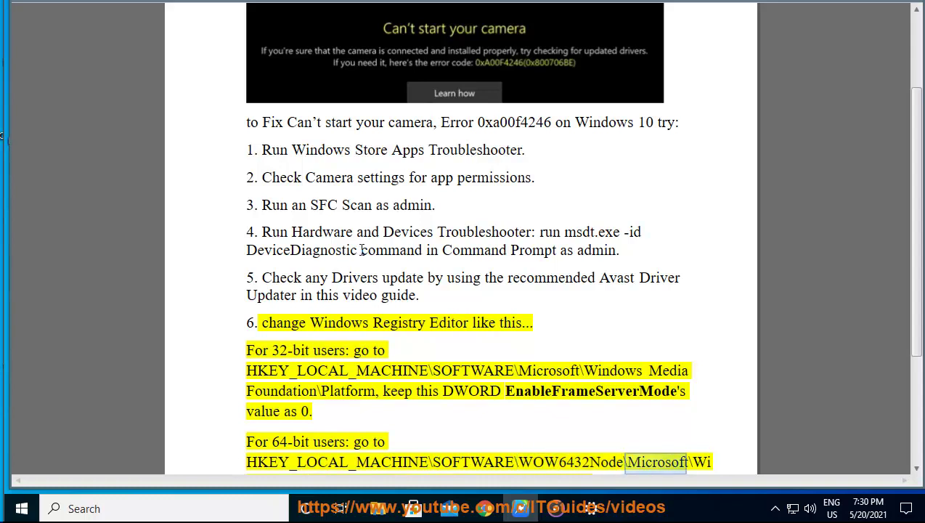
pyautogui.scroll(-1, 344, 285)
pyautogui.press('super+r')
pyautogui.click(288, 419)
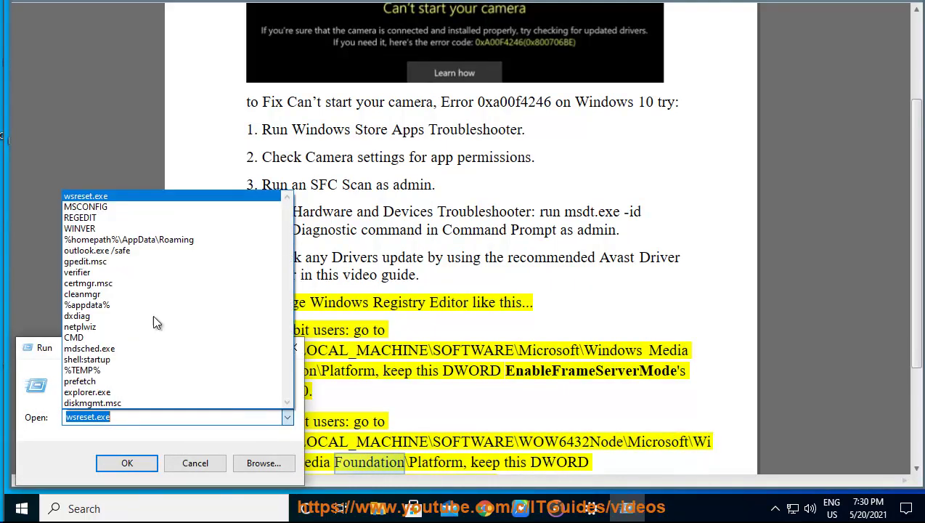
pyautogui.click(109, 219)
pyautogui.click(116, 464)
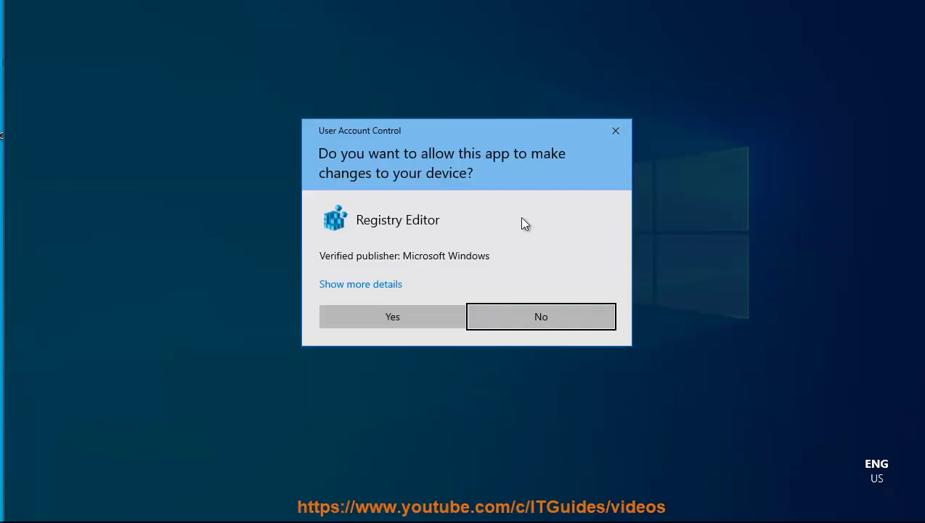
pyautogui.click(393, 320)
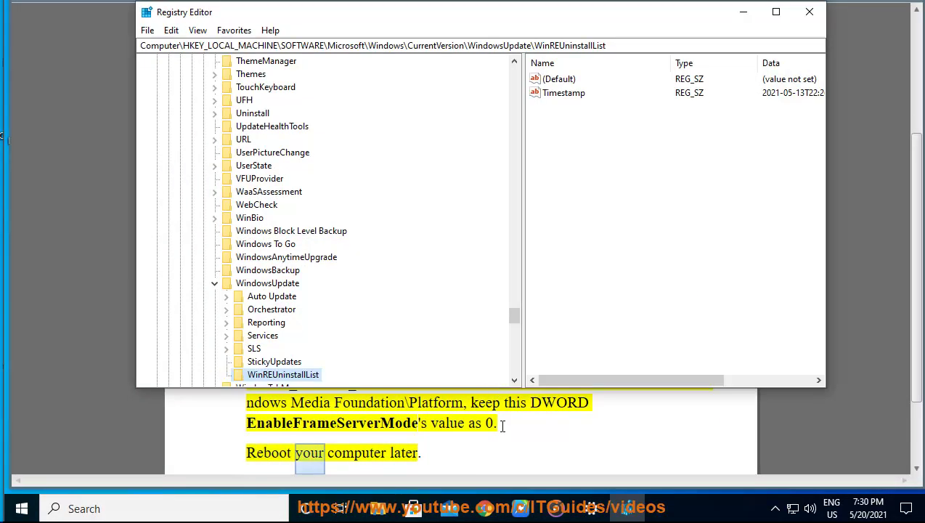
# Copy the 64-bit registry path ending in "Windows Media Foundation\Platform" from item 6 of the guide document.
pyautogui.click(532, 433)
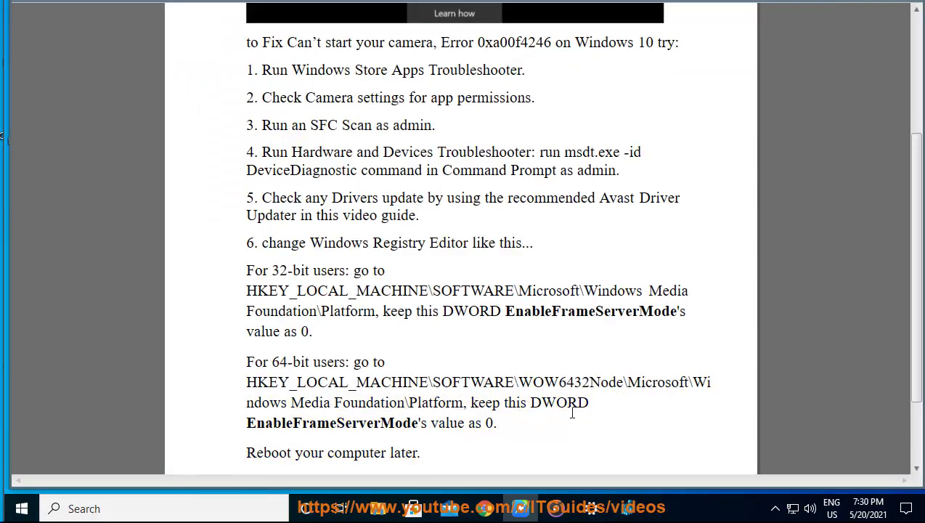
pyautogui.moveTo(464, 404); pyautogui.dragTo(256, 386)
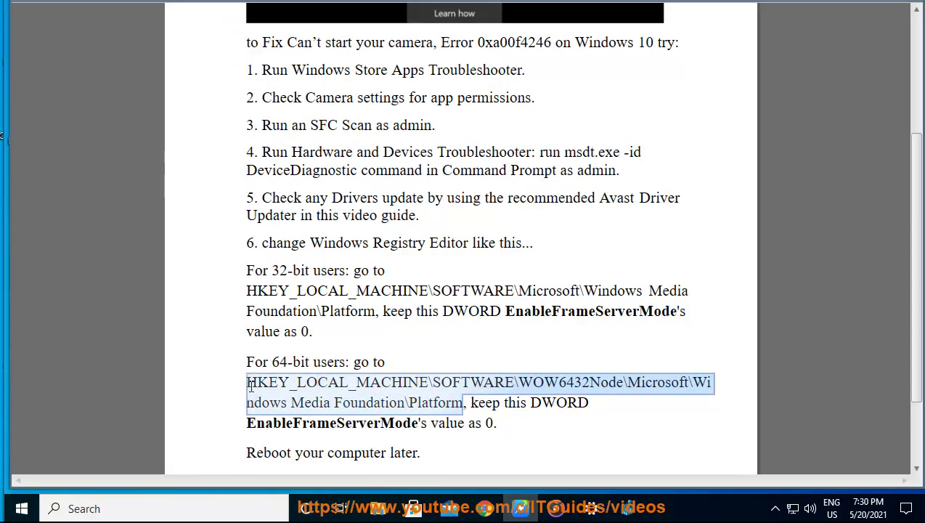
pyautogui.rightClick(247, 385)
pyautogui.click(314, 288)
# Go to the copied key HKEY_LOCAL_MACHINE\SOFTWARE\WOW6432Node\Microsoft\Windows Media Foundation\Platform in the Registry Editor.
pyautogui.click(626, 509)
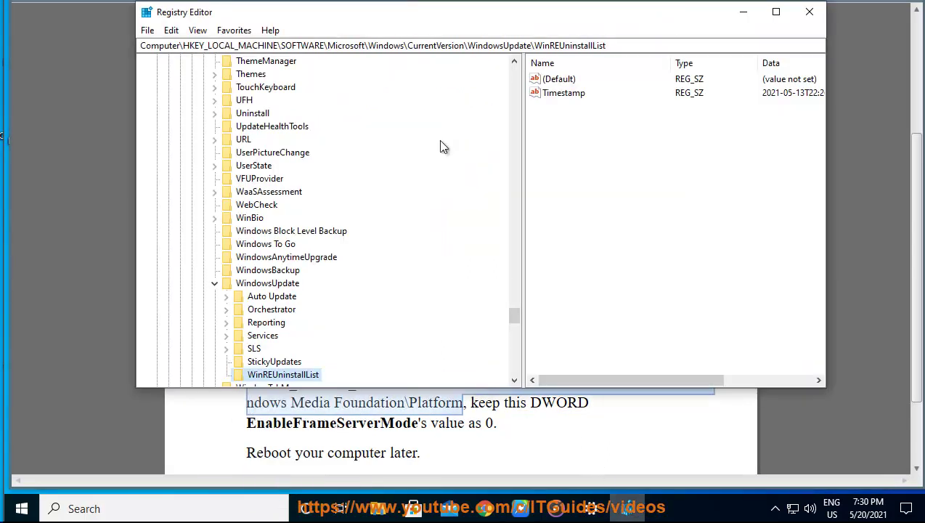
pyautogui.click(637, 46)
pyautogui.press('BackSpace')
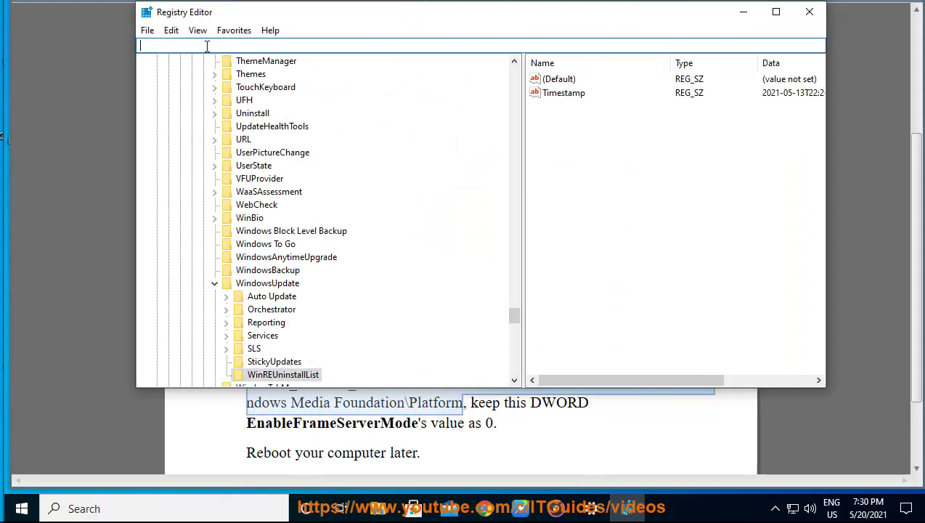
pyautogui.rightClick(207, 45)
pyautogui.click(241, 108)
pyautogui.press('Return')
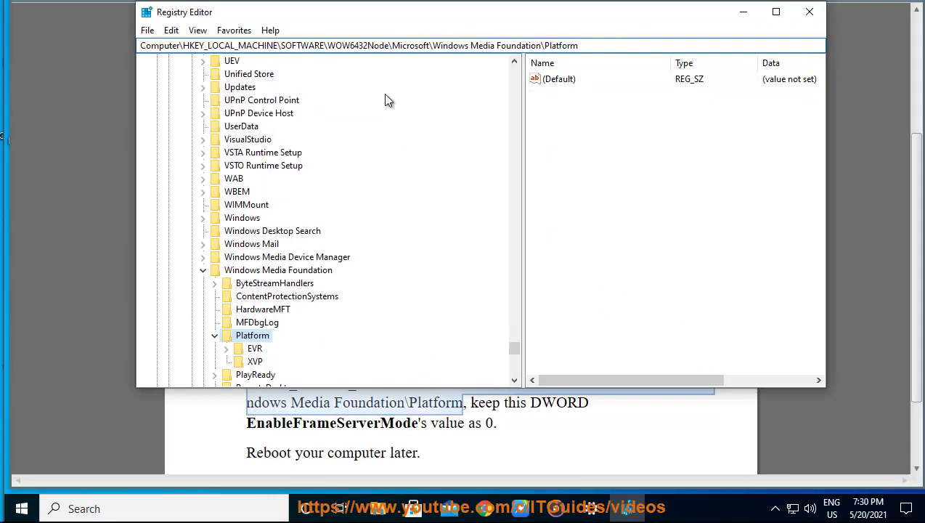
# Copy the DWORD name "EnableFrameServerMode" from the 64-bit instructions in the guide document.
pyautogui.click(393, 451)
pyautogui.doubleClick(367, 424)
pyautogui.rightClick(365, 421)
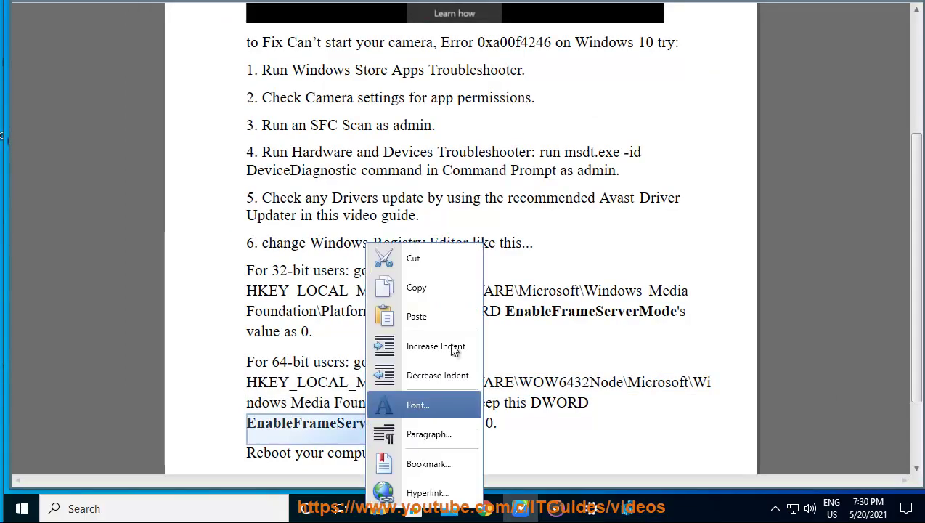
pyautogui.click(436, 287)
# Create a 32-bit DWORD value named EnableFrameServerMode in the Platform key and accept 0 as its data.
pyautogui.click(628, 509)
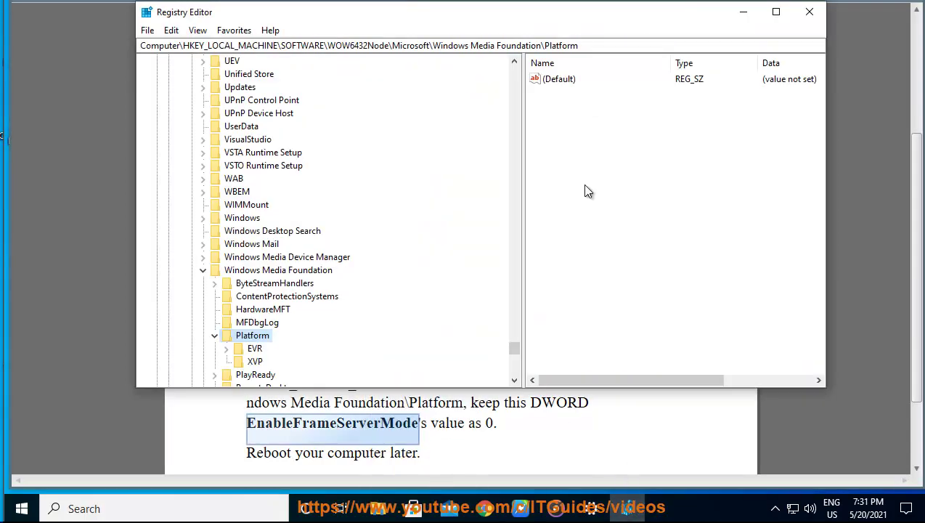
pyautogui.rightClick(564, 115)
pyautogui.click(598, 127)
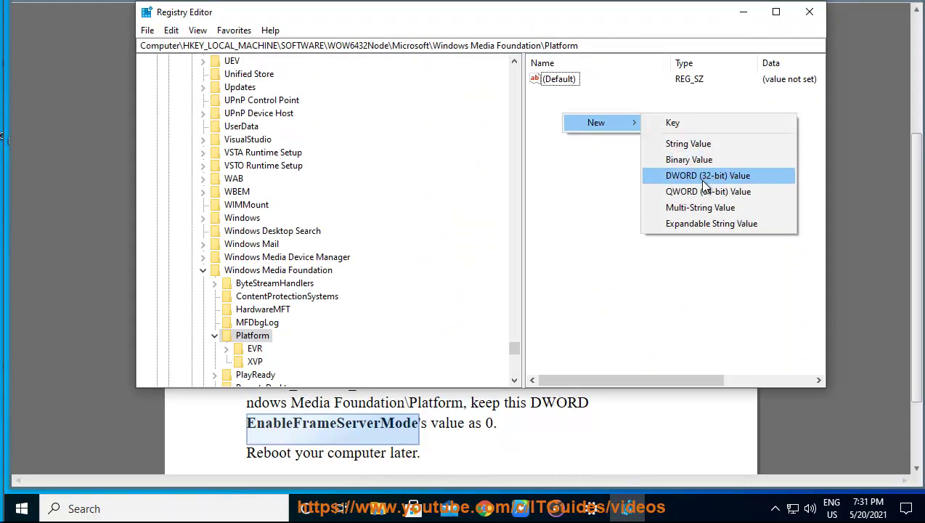
pyautogui.click(747, 175)
pyautogui.hotkey('ctrl', 'v')
pyautogui.press('Return')
pyautogui.press('Return')
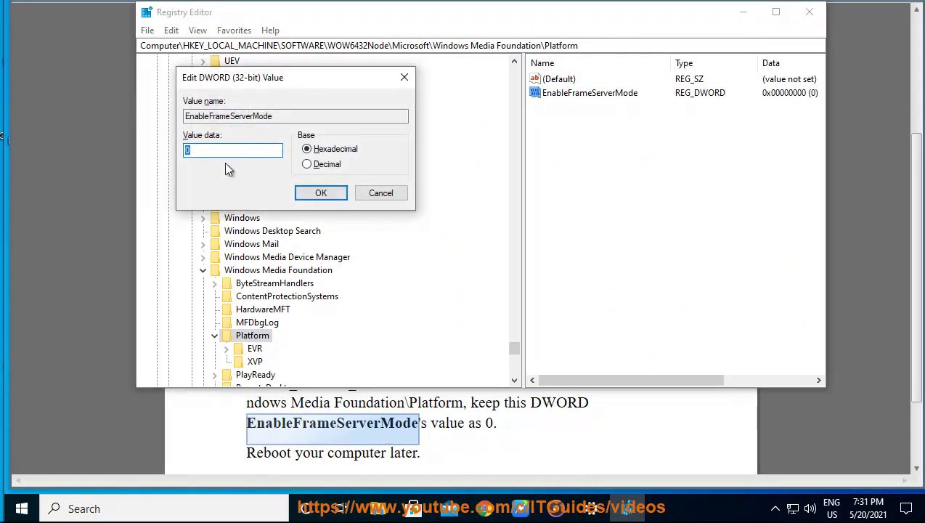
pyautogui.click(335, 193)
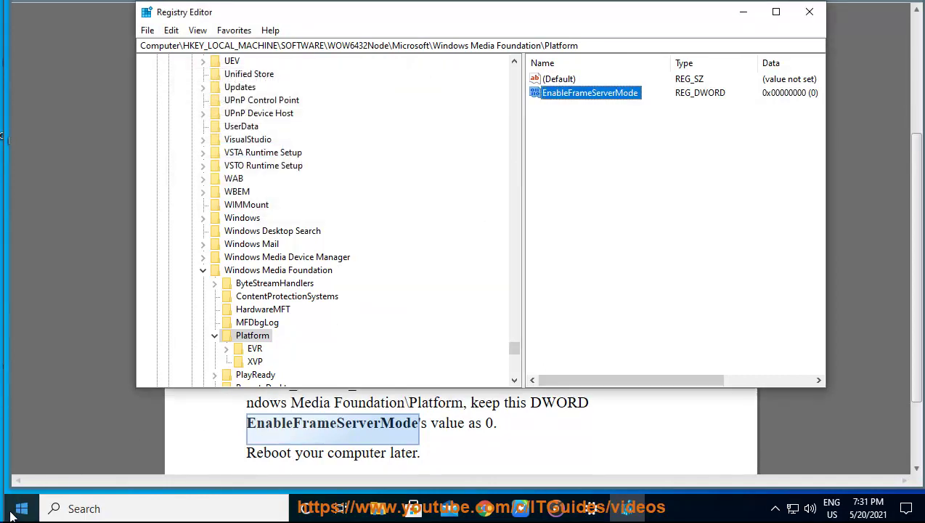
# Show the Windows power options with Restart and dismiss them without restarting.
pyautogui.click(18, 499)
pyautogui.click(23, 480)
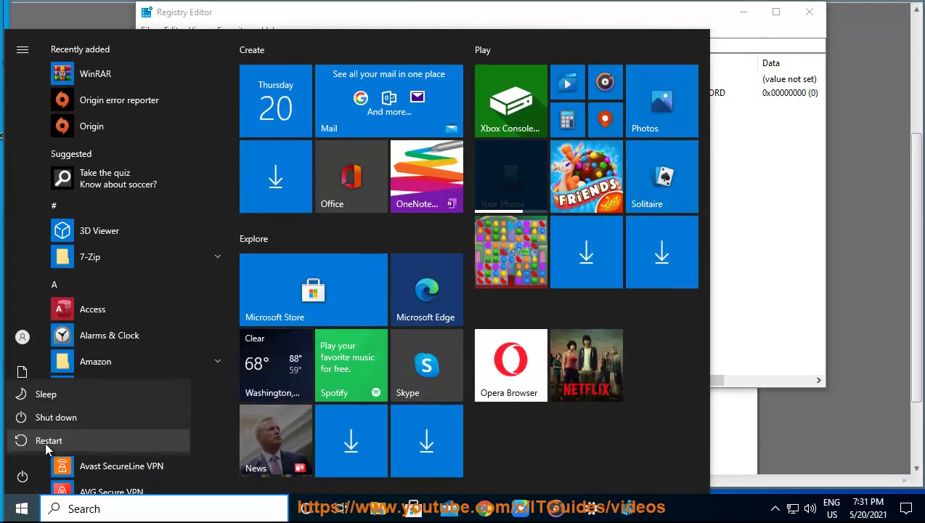
pyautogui.press('Escape')
pyautogui.press('Escape')
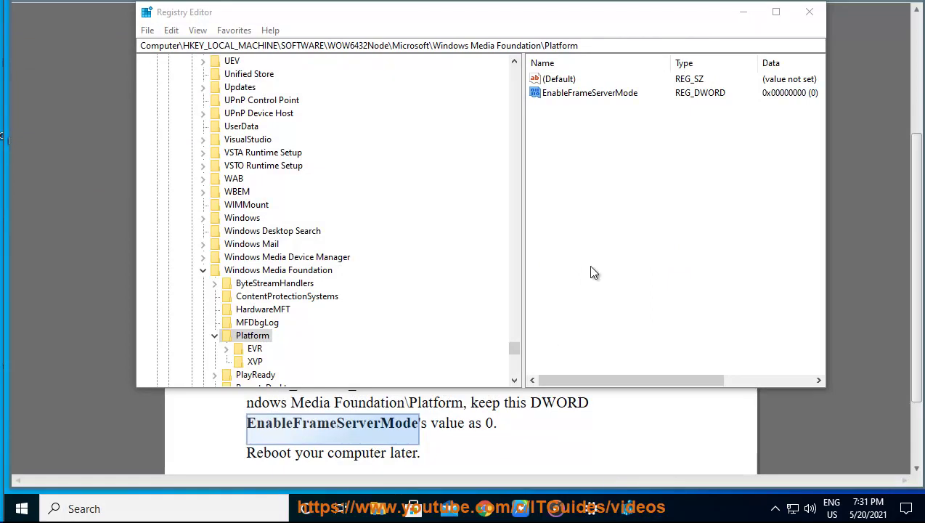
# Delete the EnableFrameServerMode value from the Platform key, close the Registry Editor, and return to the start of the guide document.
pyautogui.moveTo(611, 43); pyautogui.dragTo(56, 54)
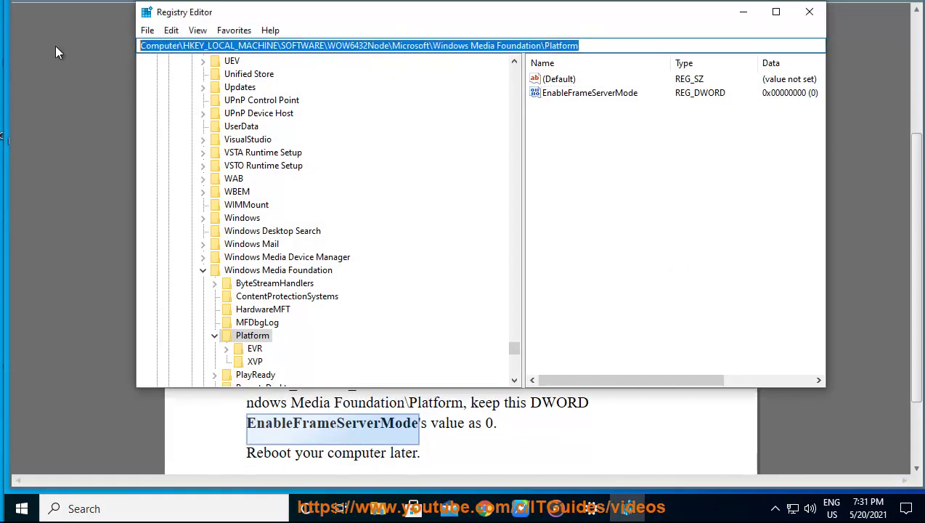
pyautogui.click(552, 94)
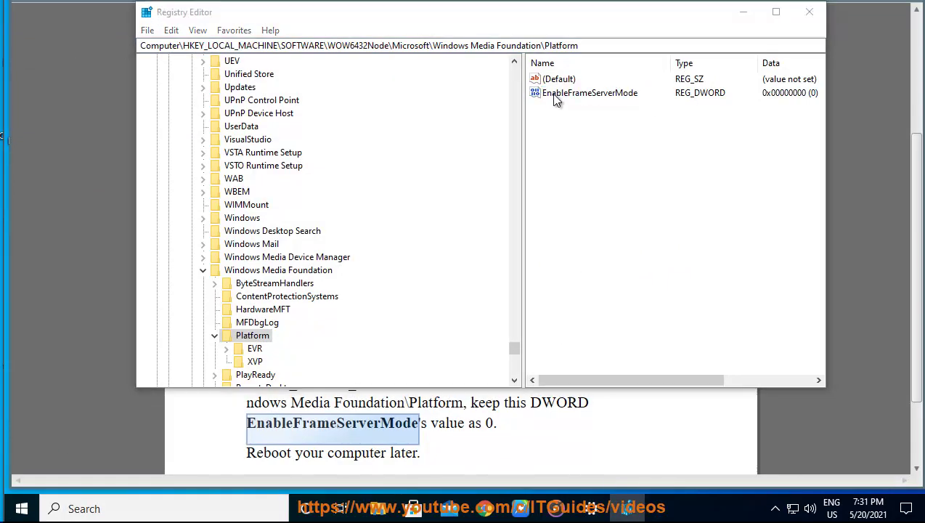
pyautogui.press('Delete')
pyautogui.press('Return')
pyautogui.click(809, 12)
pyautogui.scroll(3, 708, 334)
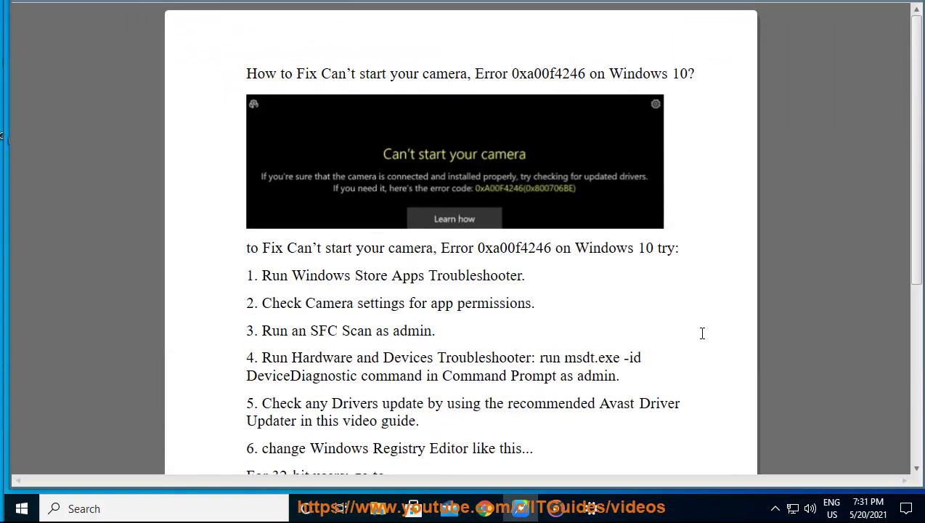